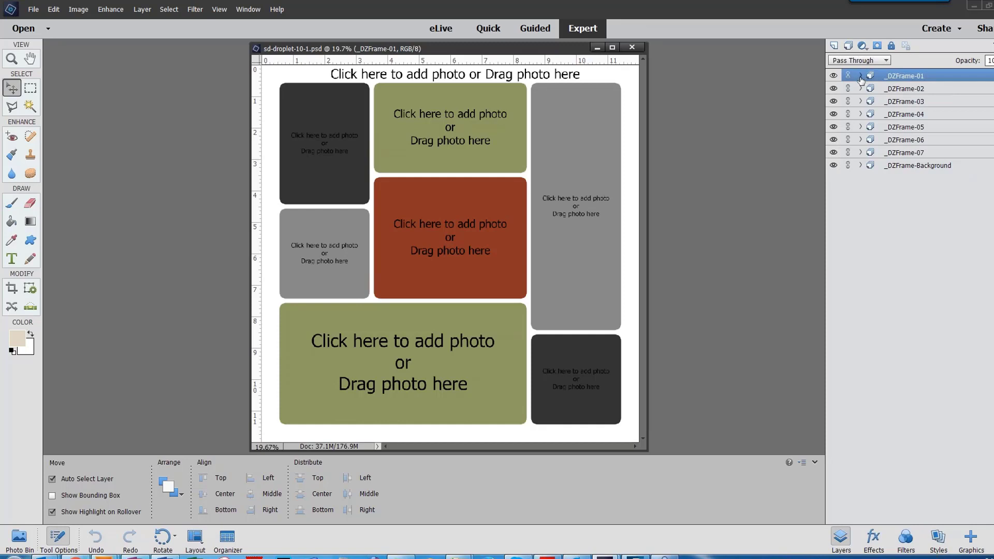
# Step: Inspect the layers inside the _DZFrame-01 group and toggle its visibility to identify the matching frame
pyautogui.click(861, 76)
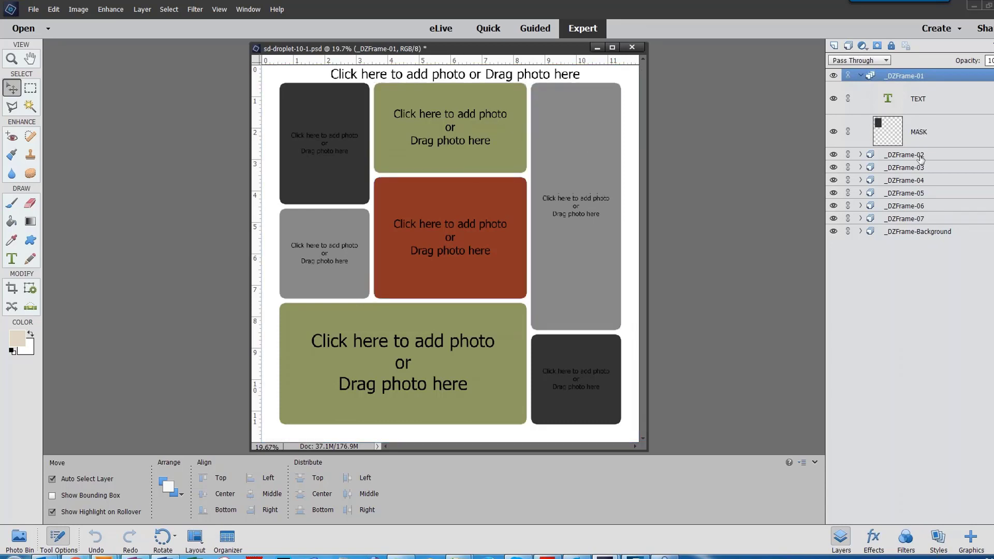
pyautogui.click(861, 76)
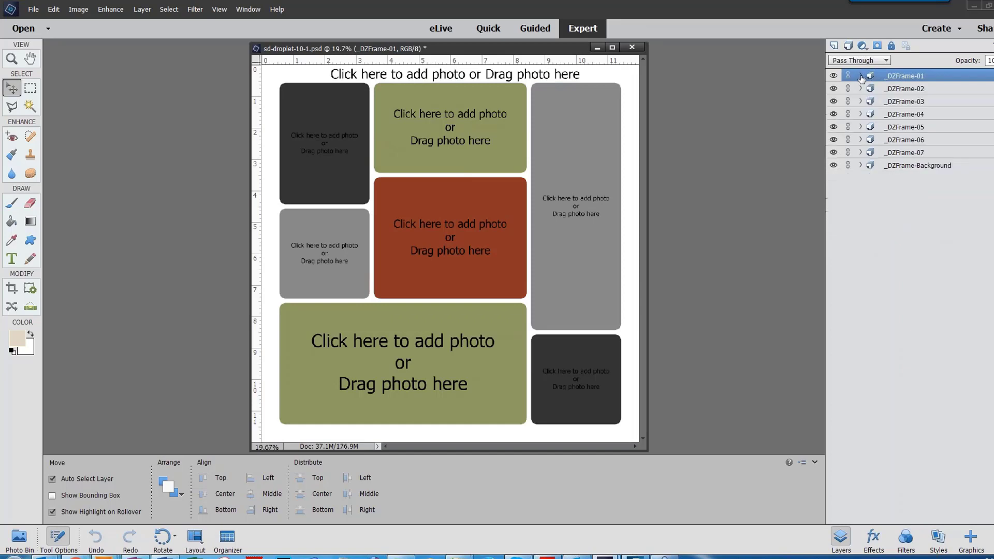
pyautogui.click(833, 76)
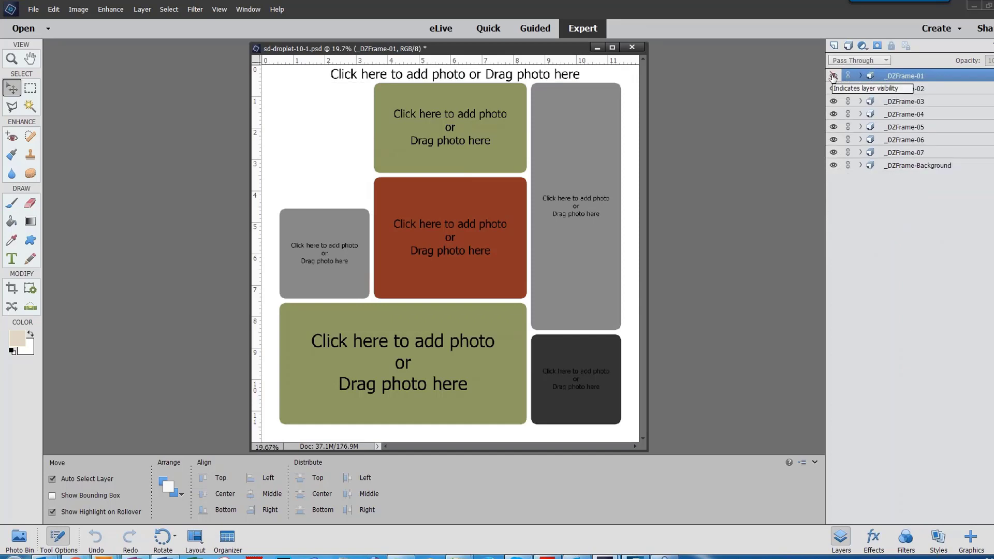
pyautogui.click(834, 77)
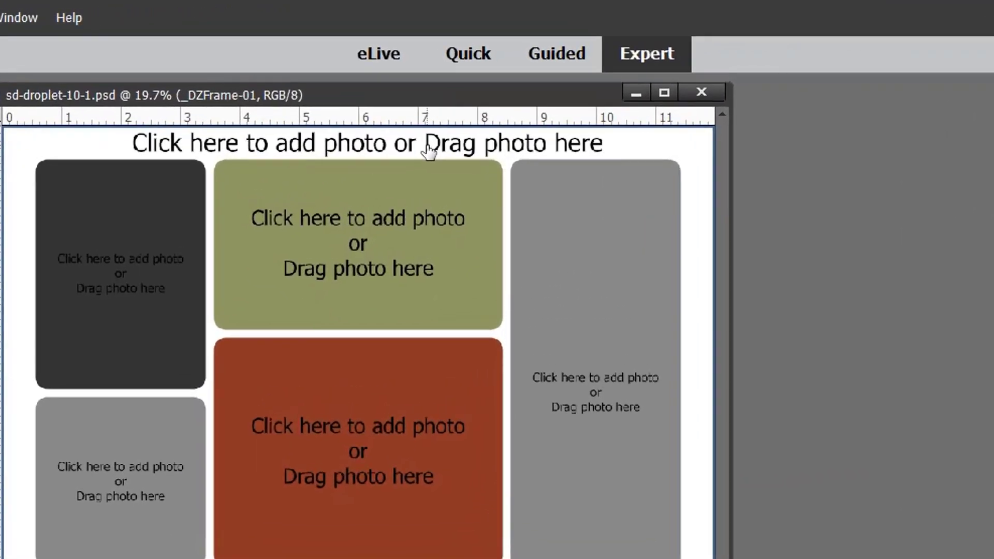
# Step: Place the photo DSC_0245_1 in the template's background frame
pyautogui.click(31, 151)
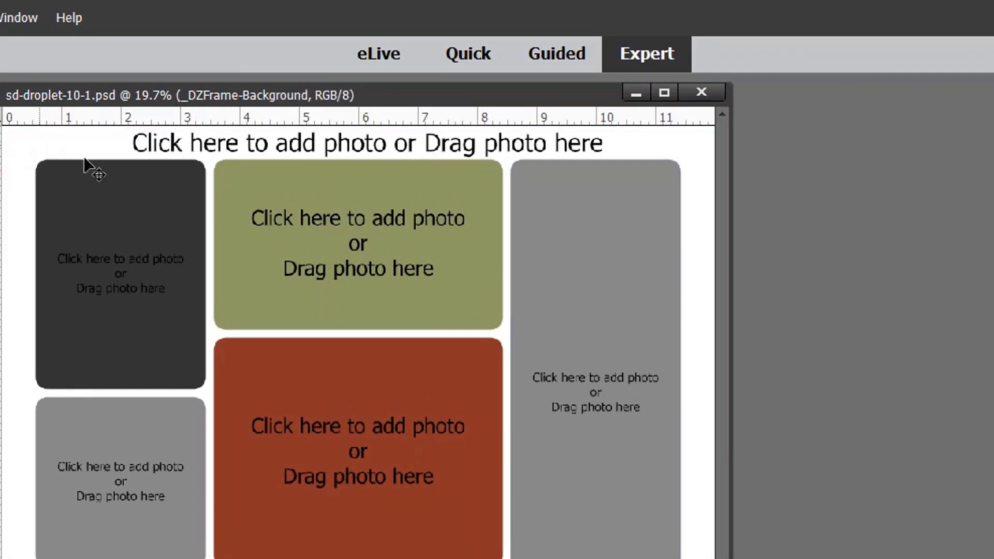
pyautogui.click(195, 148)
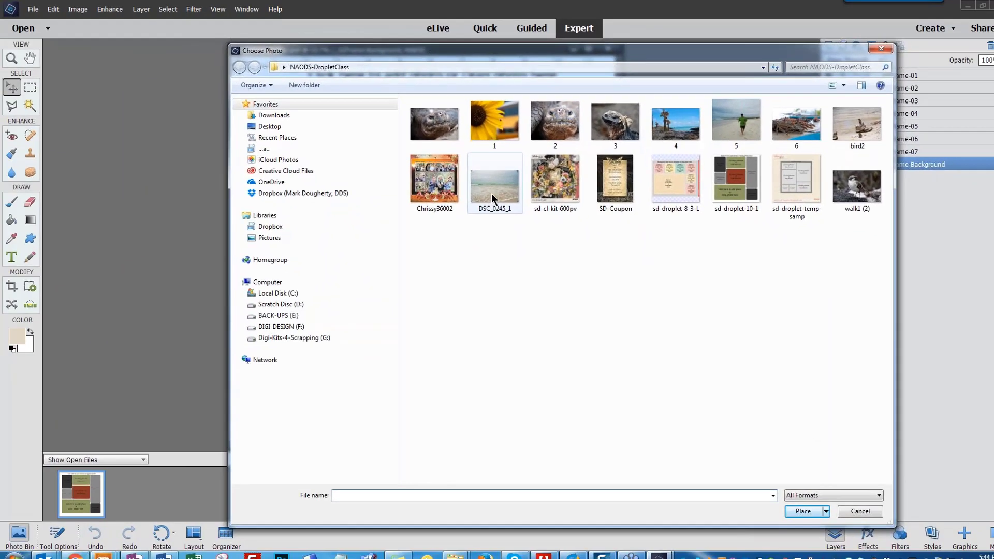
pyautogui.moveTo(492, 194)
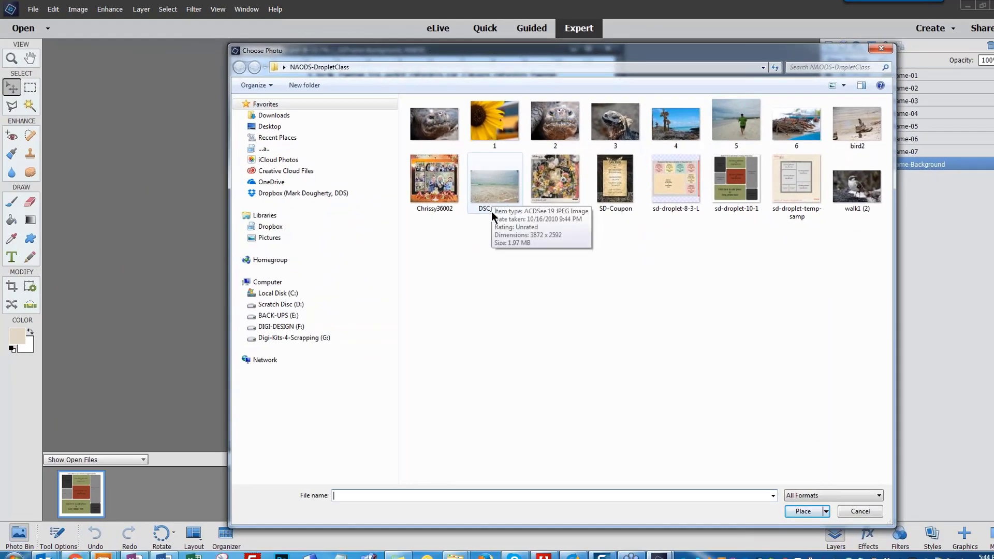
pyautogui.click(495, 198)
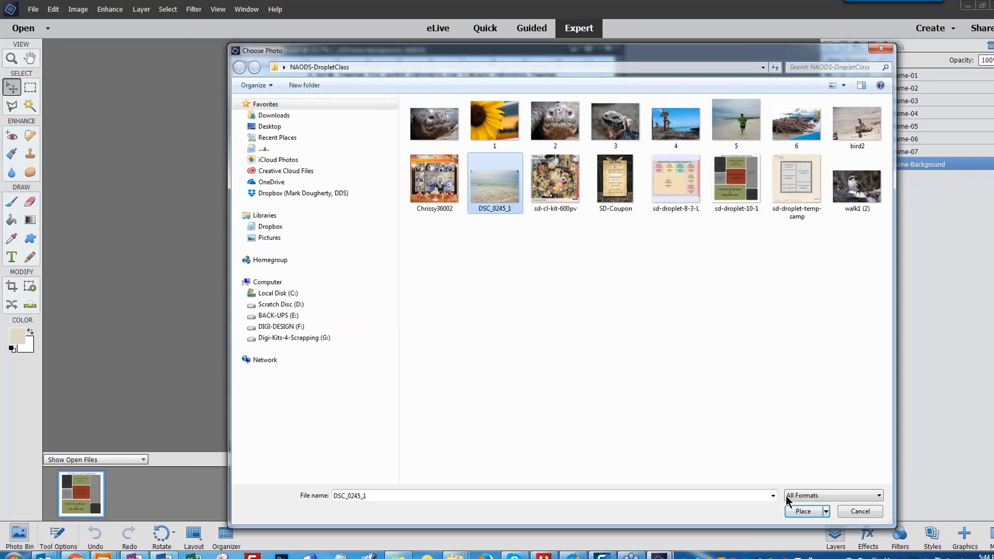
pyautogui.click(800, 514)
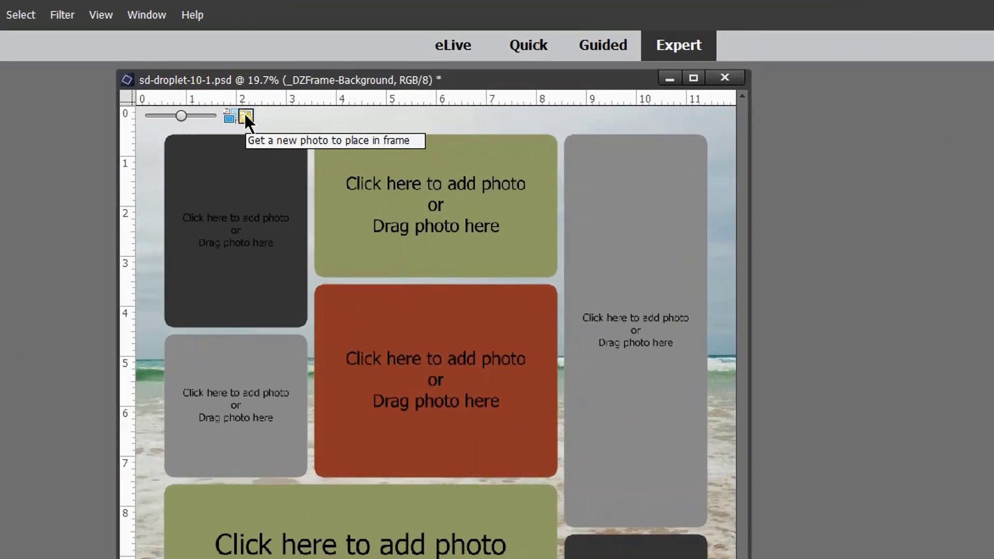
# Step: Replace the background photo with photo 4
pyautogui.click(246, 119)
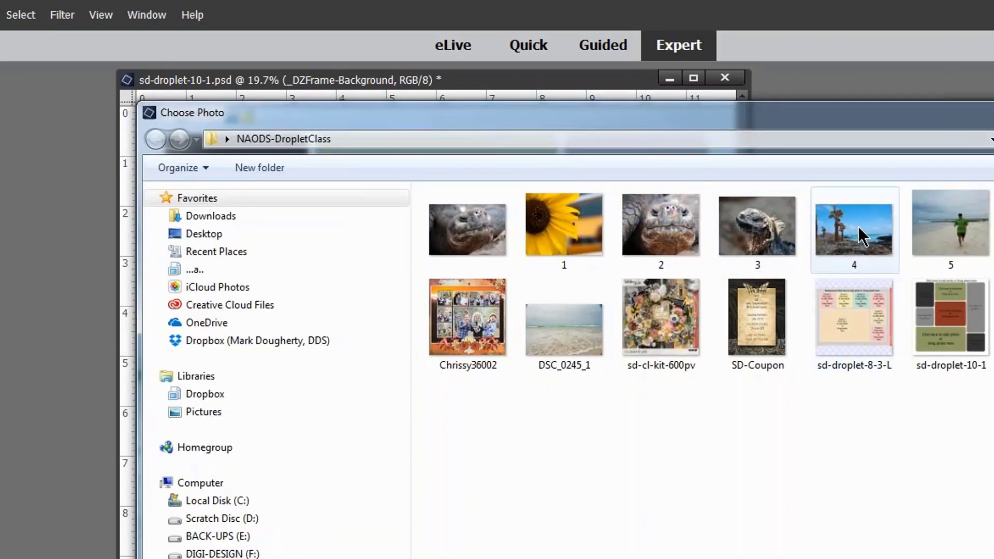
pyautogui.click(858, 226)
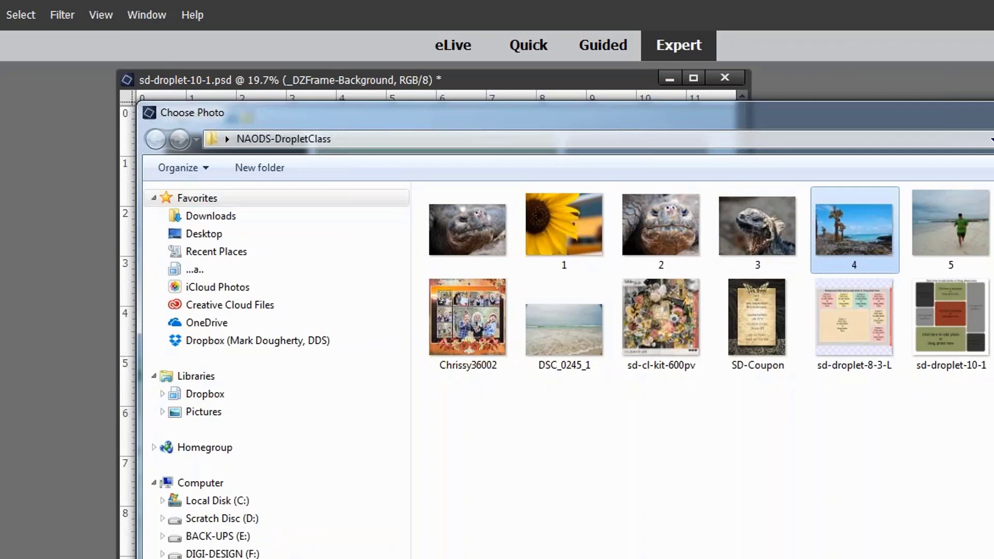
pyautogui.press('Return')
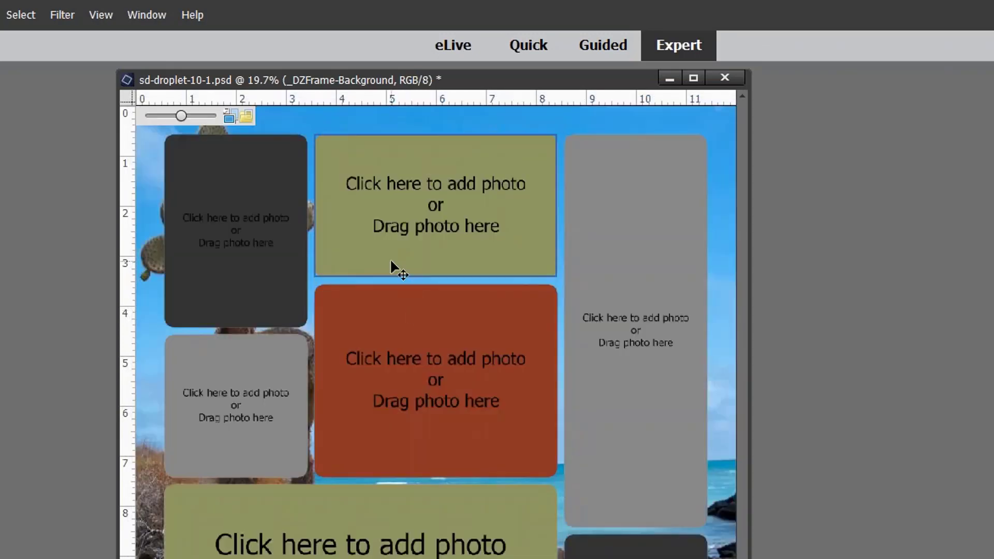
# Step: Swap the background photo for DSC_0245_1 and commit its placement
pyautogui.click(246, 116)
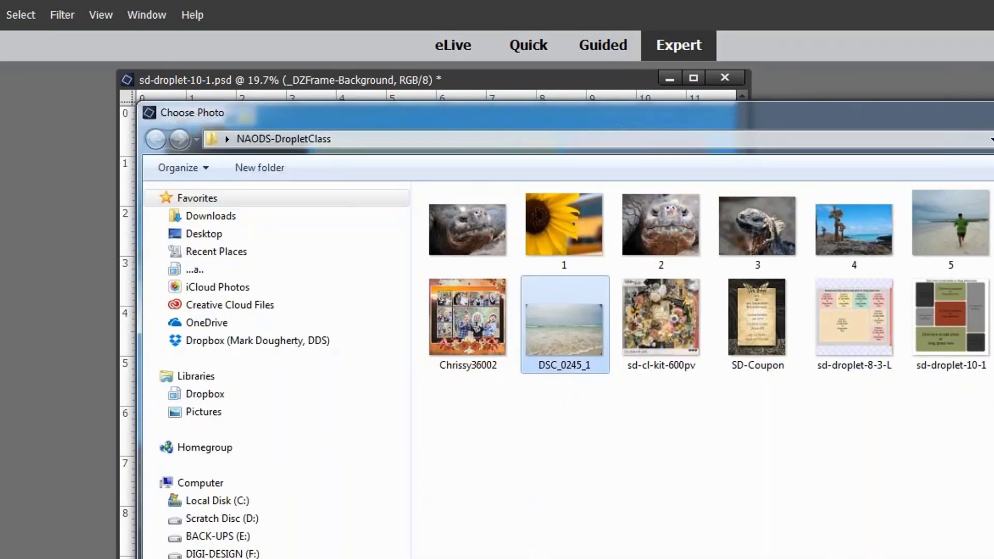
pyautogui.doubleClick(564, 326)
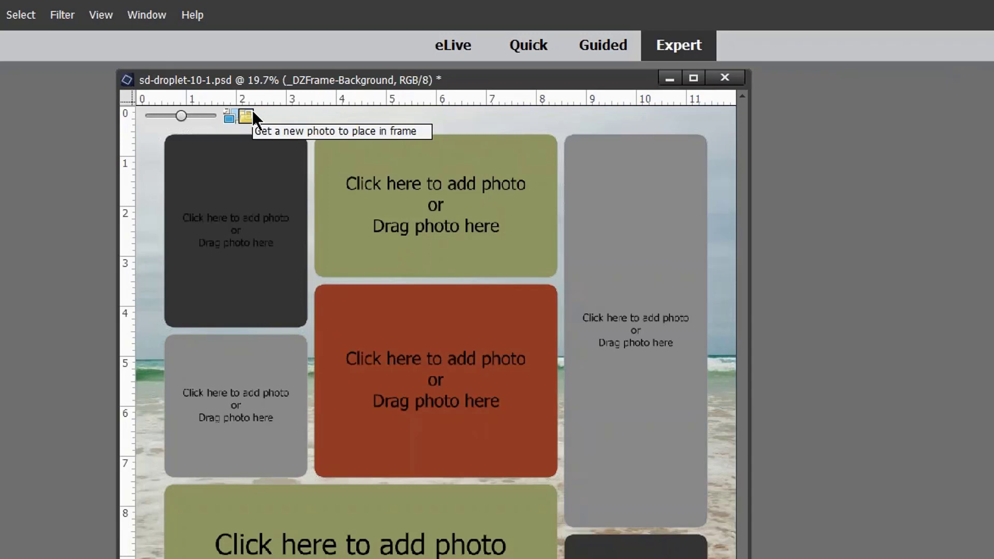
pyautogui.click(300, 120)
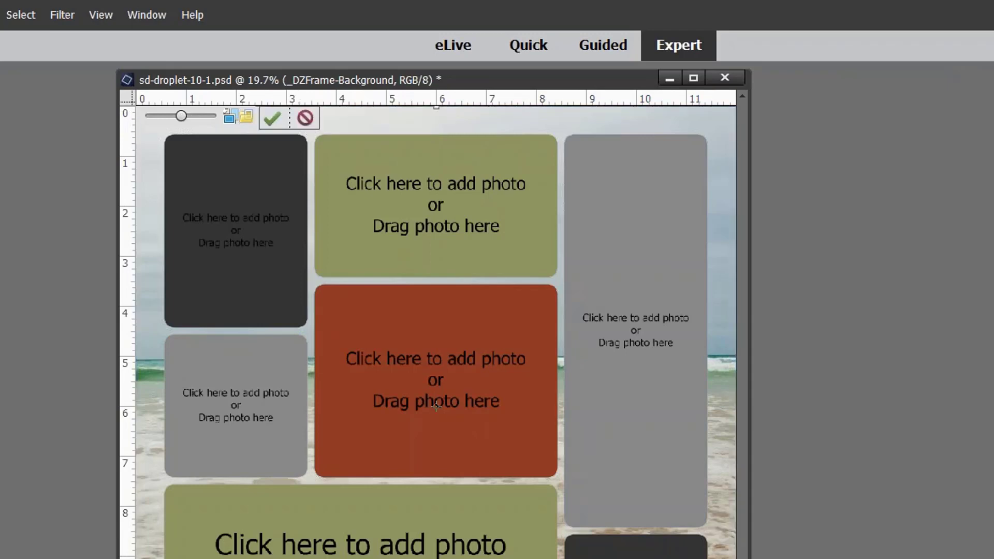
pyautogui.click(273, 118)
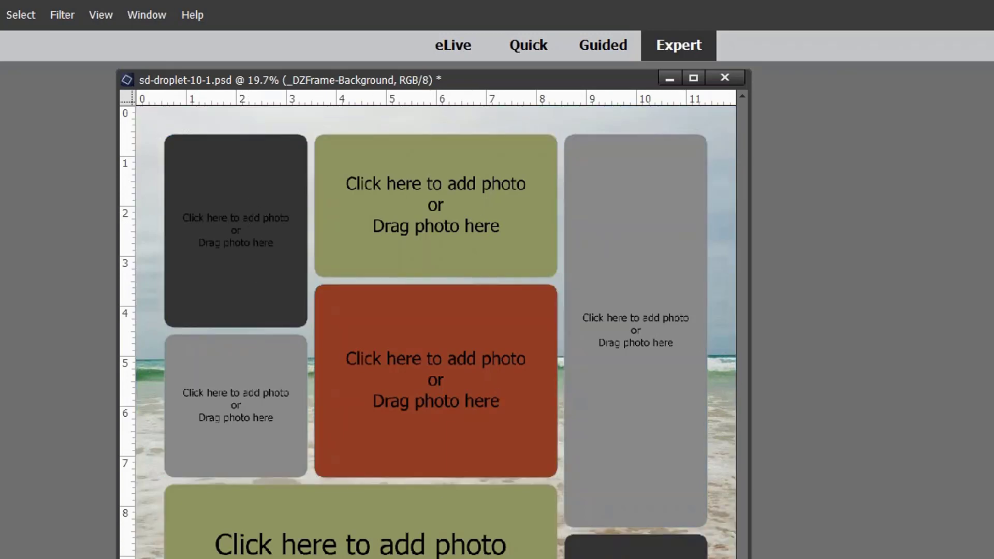
# Step: Place photo 1 in the upper dark grey frame and photo 2 in the upper green frame
pyautogui.click(226, 231)
pyautogui.click(192, 139)
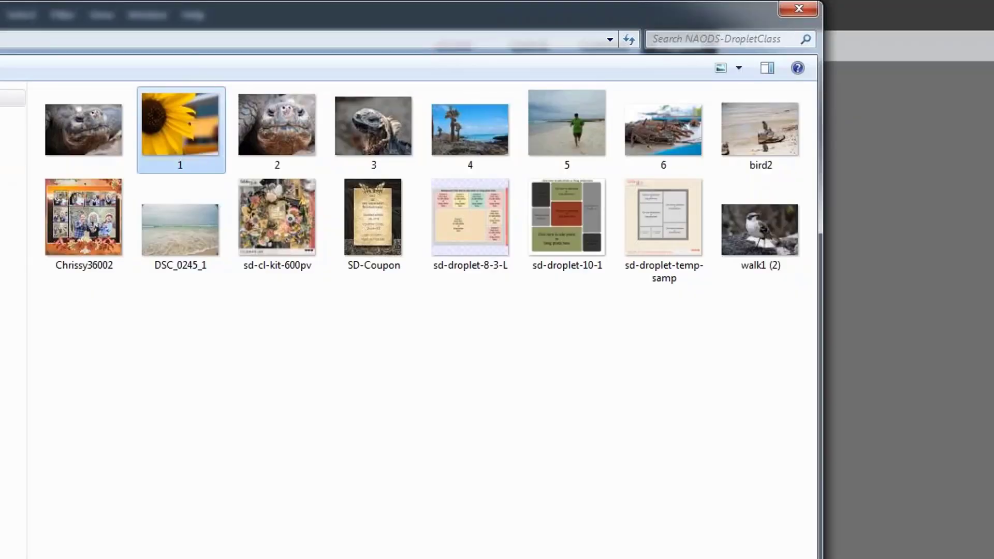
pyautogui.press('Return')
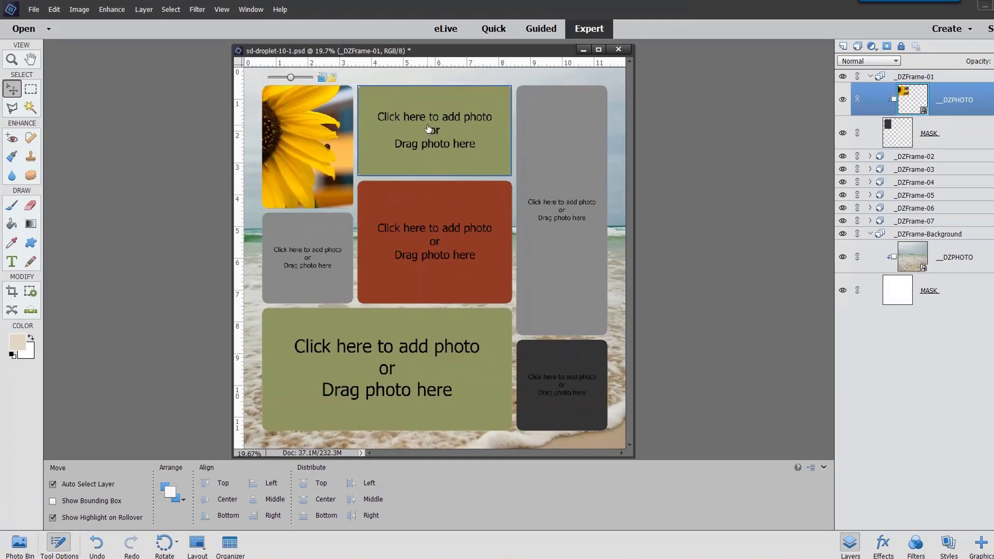
pyautogui.click(433, 120)
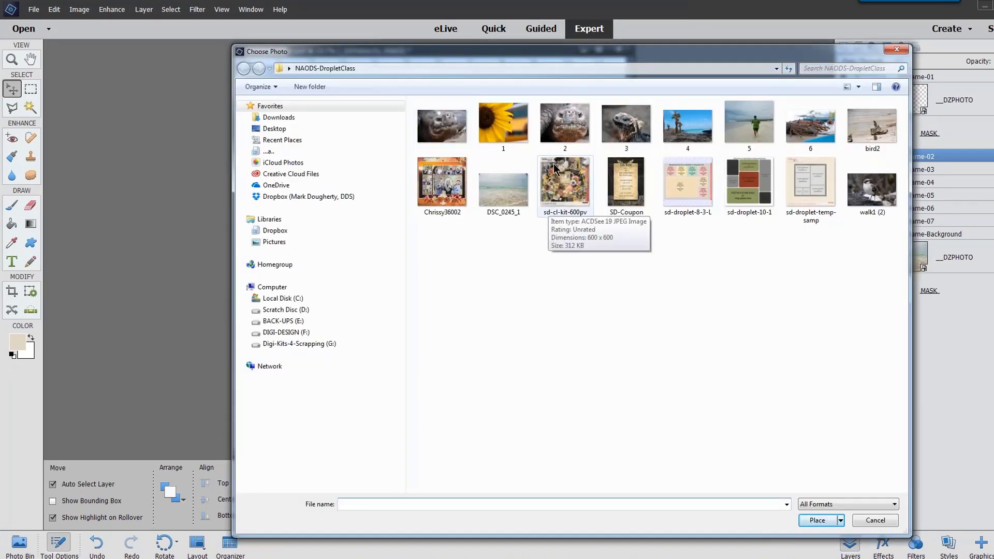
pyautogui.click(564, 124)
pyautogui.click(817, 521)
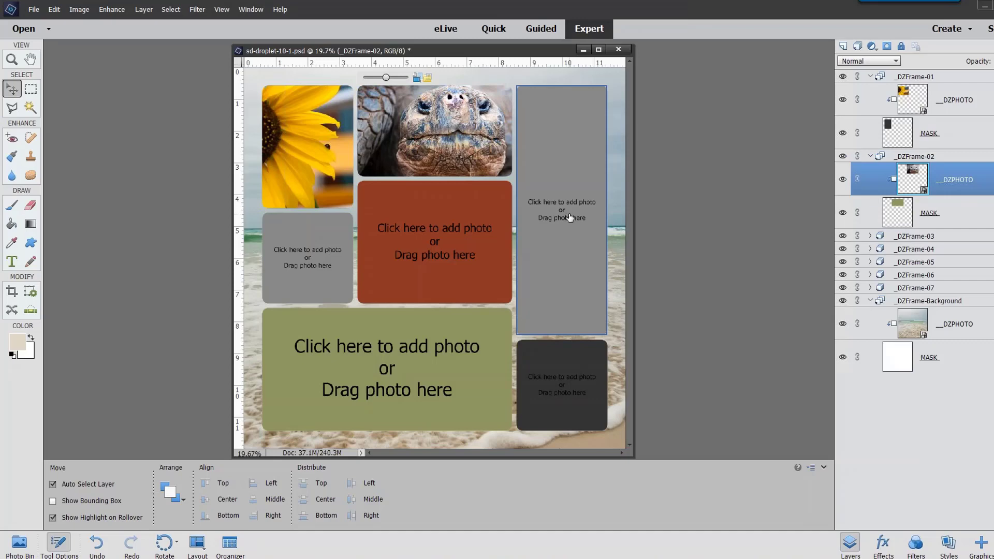
# Step: Place photo 5 in the tall grey frame and shift it left so the runner is centred in the frame
pyautogui.click(569, 217)
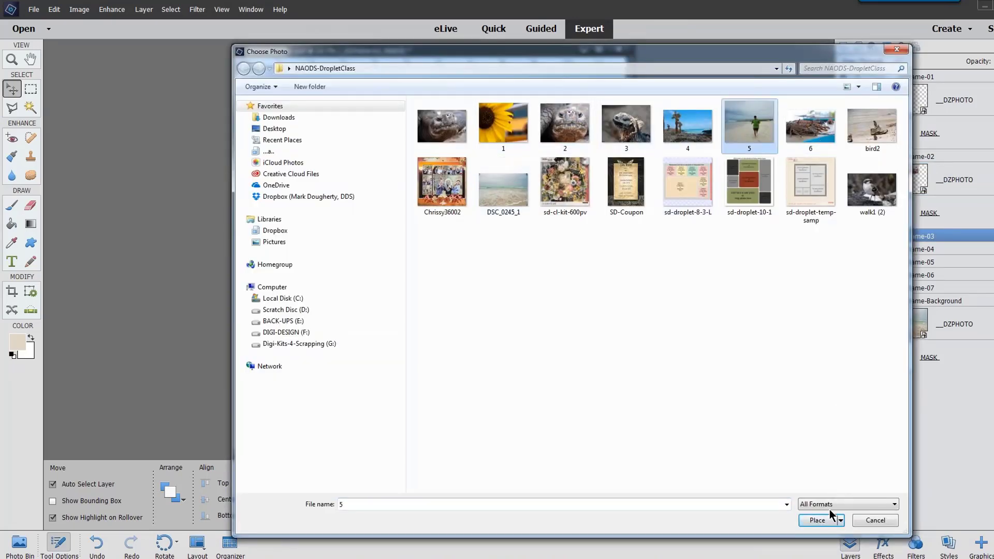
pyautogui.click(817, 520)
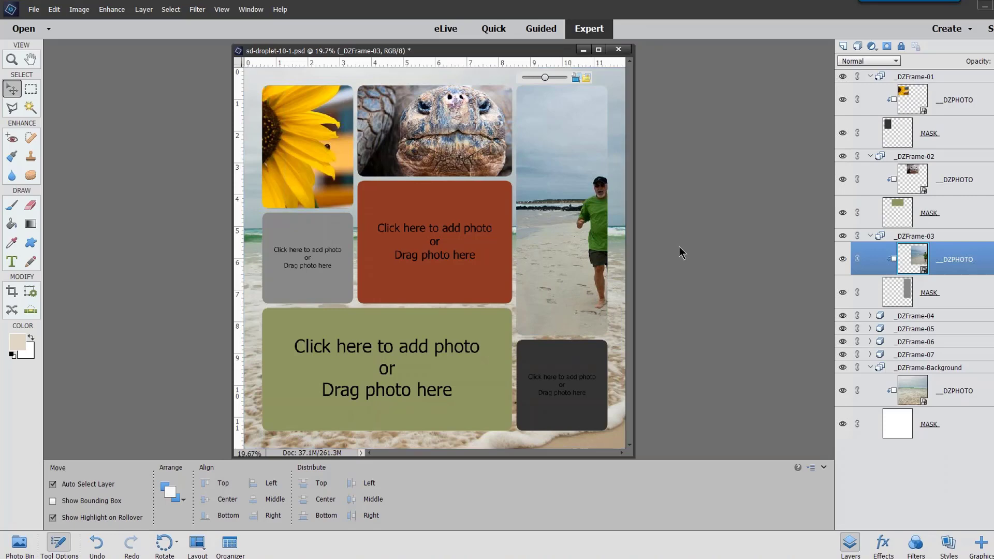
pyautogui.moveTo(589, 223); pyautogui.dragTo(548, 216)
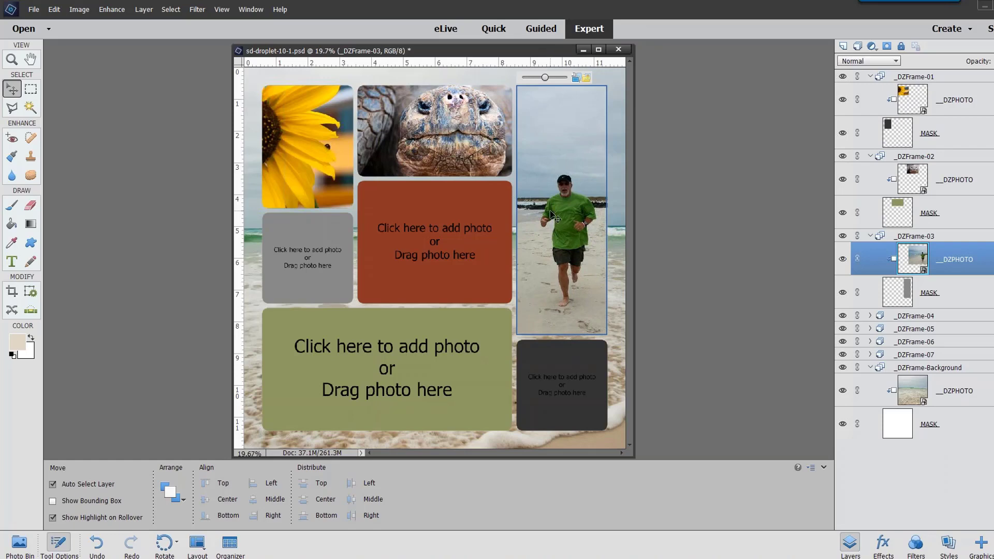
# Step: Try moving the tall frame slightly after selecting its MASK layer, and undo the move
pyautogui.click(972, 291)
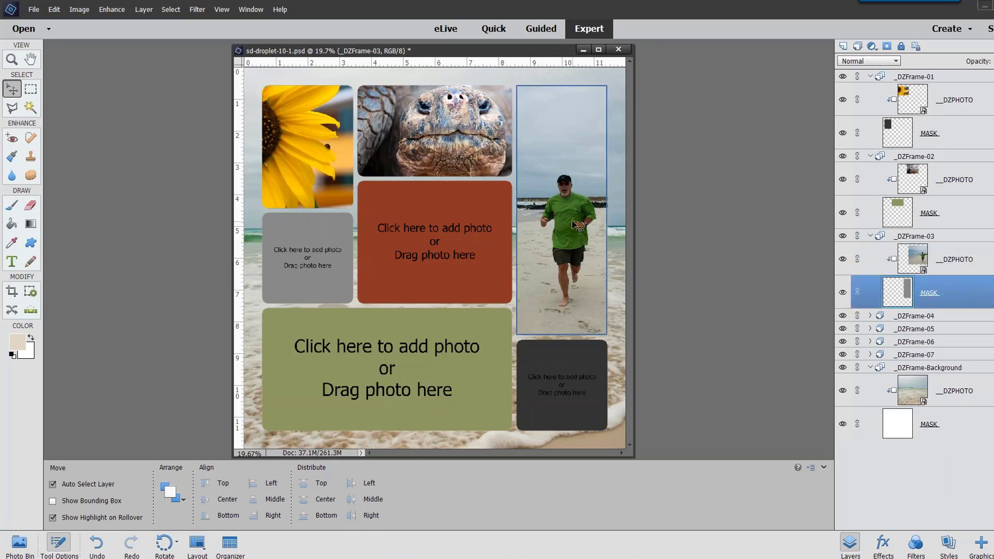
pyautogui.moveTo(573, 224)
pyautogui.mouseDown()
pyautogui.moveTo(560, 223)
pyautogui.moveTo(571, 223)
pyautogui.mouseUp()
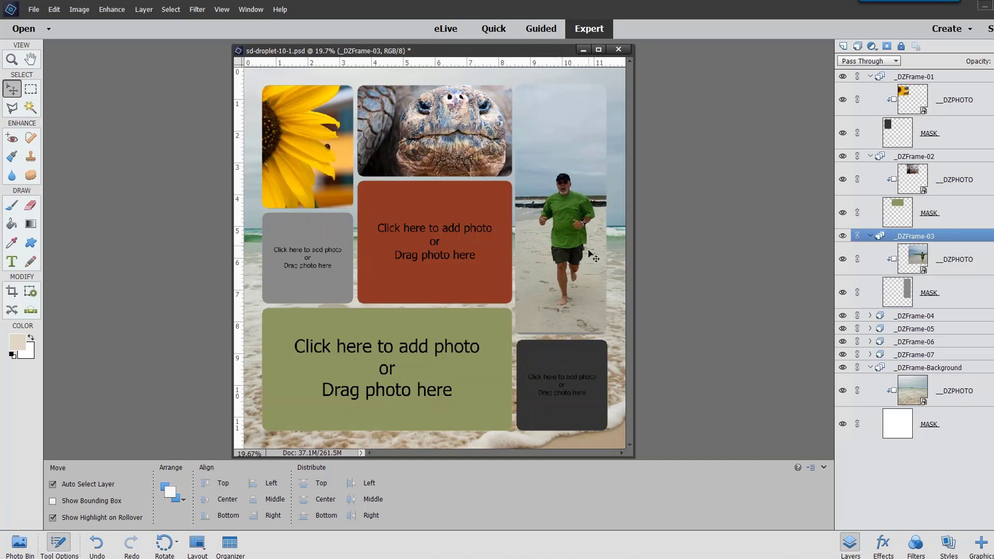
pyautogui.press('ctrl')
pyautogui.hotkey('ctrl', 'z')
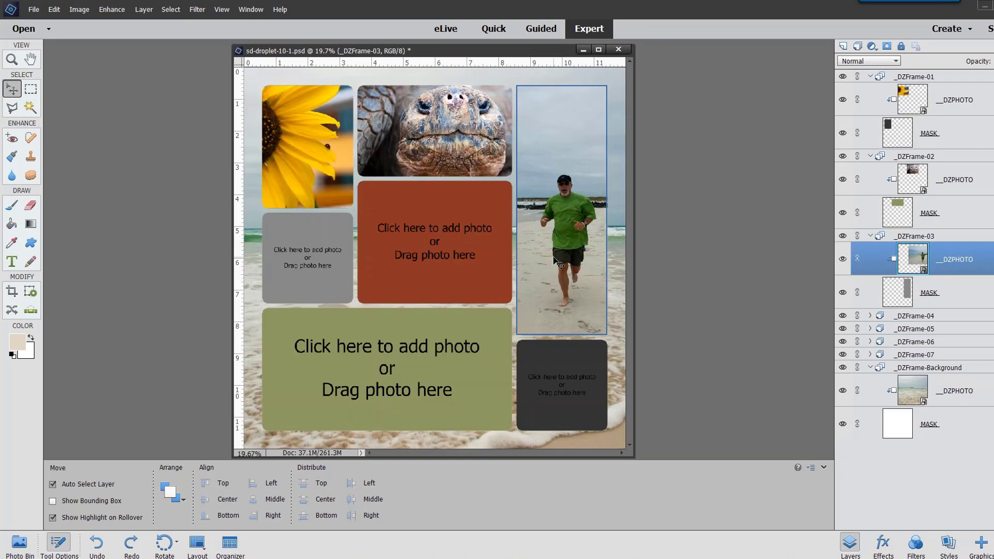
# Step: Fill the red, small grey and large green frames with photos 4, 3 and 6 respectively
pyautogui.click(430, 244)
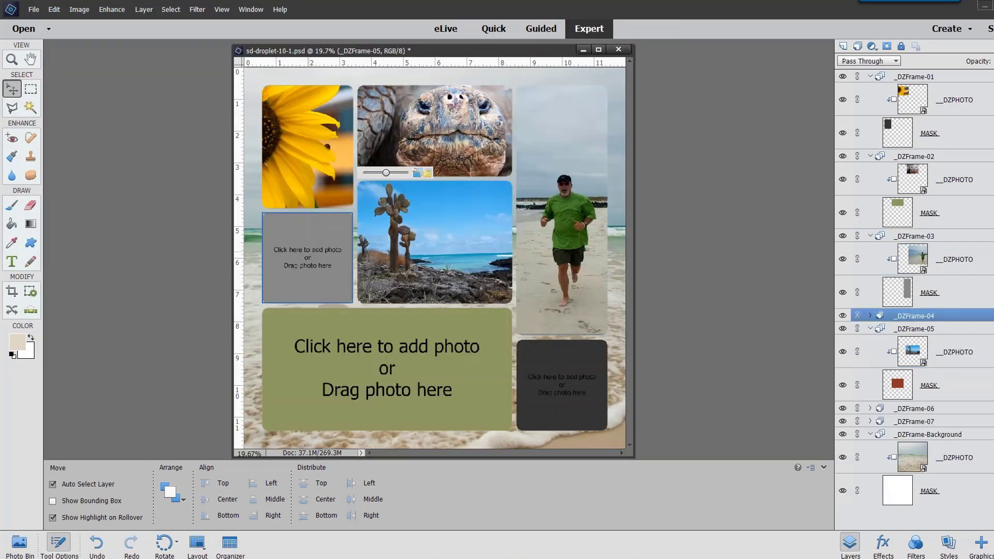
pyautogui.click(305, 257)
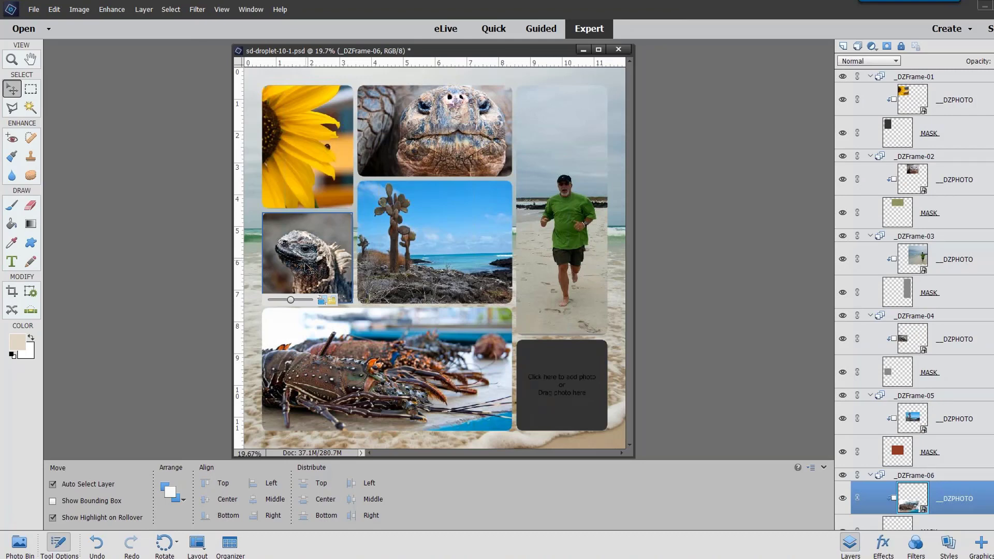
# Step: Try rotating the lobster photo in 90-degree steps inside its frame, and cancel the rotation
pyautogui.click(321, 302)
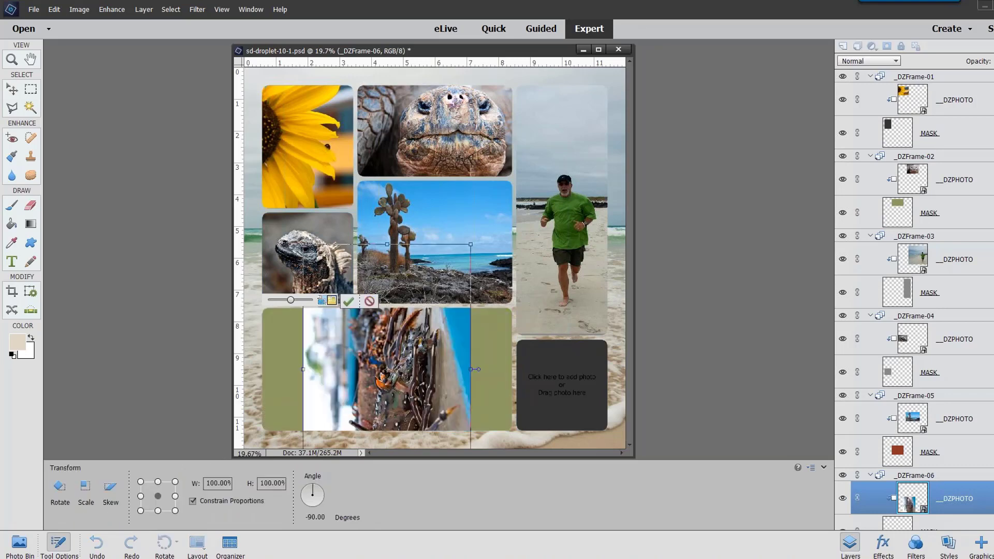
pyautogui.click(321, 302)
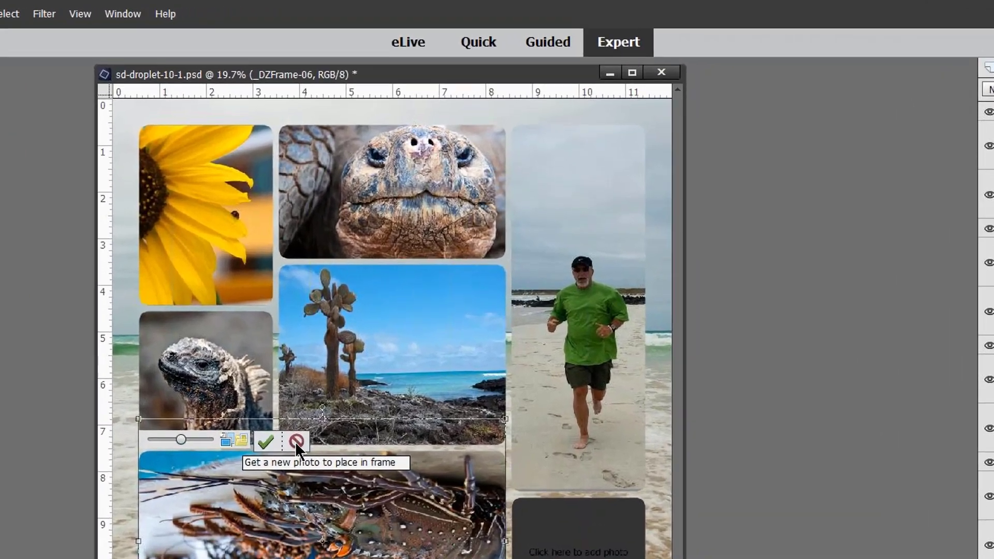
pyautogui.click(296, 441)
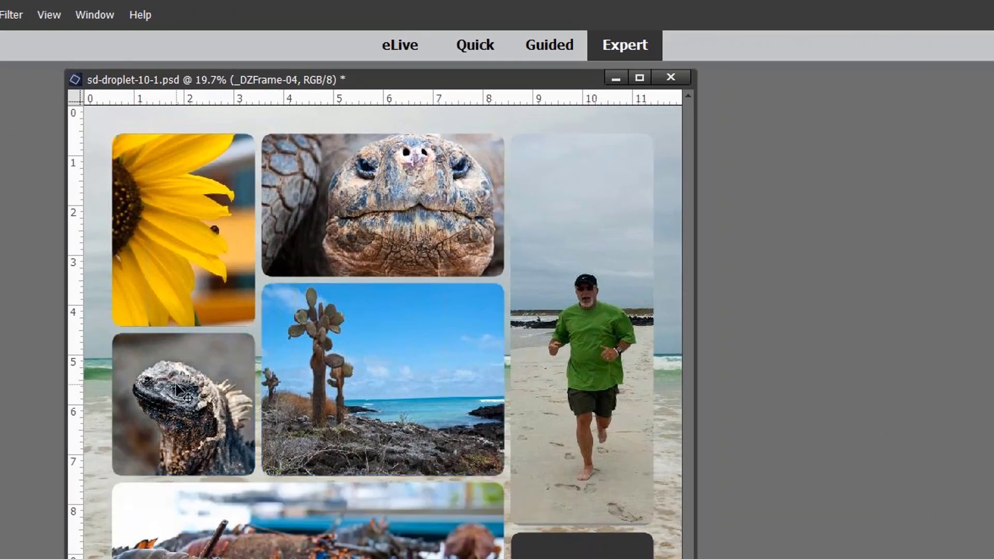
# Step: Rotate the iguana photo through a full turn in 90-degree steps, scale it to 102.81%, and apply the transform
pyautogui.click(176, 369)
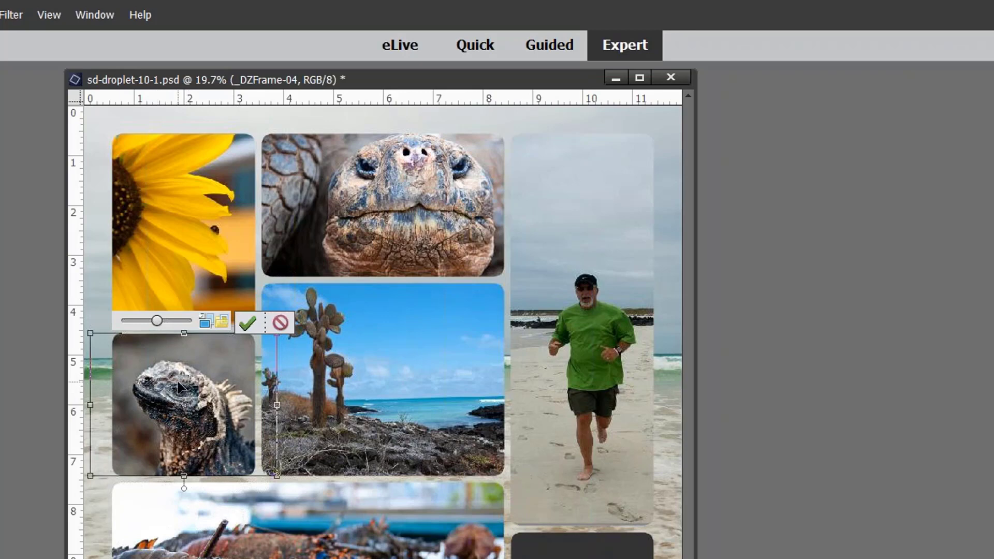
pyautogui.click(204, 324)
pyautogui.click(204, 325)
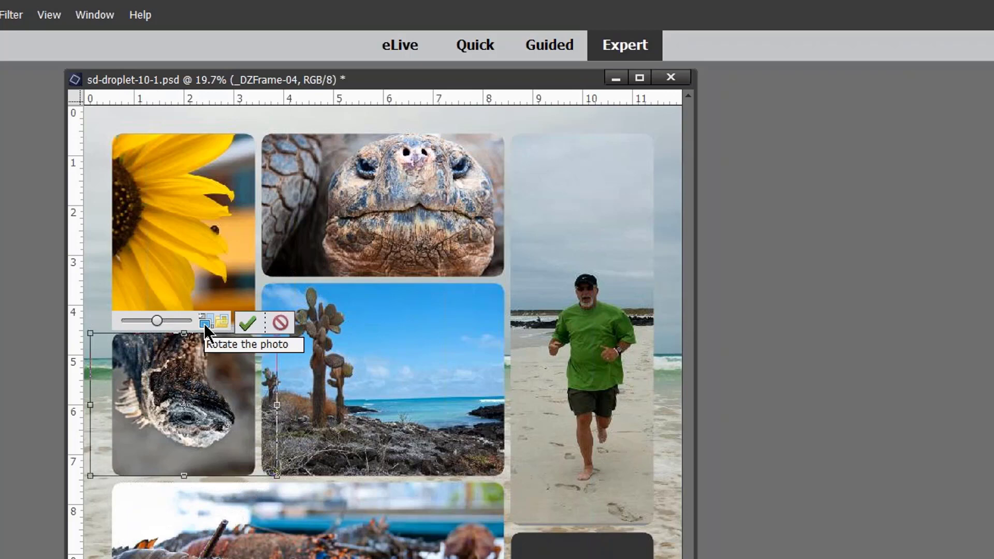
pyautogui.click(204, 324)
pyautogui.click(204, 324)
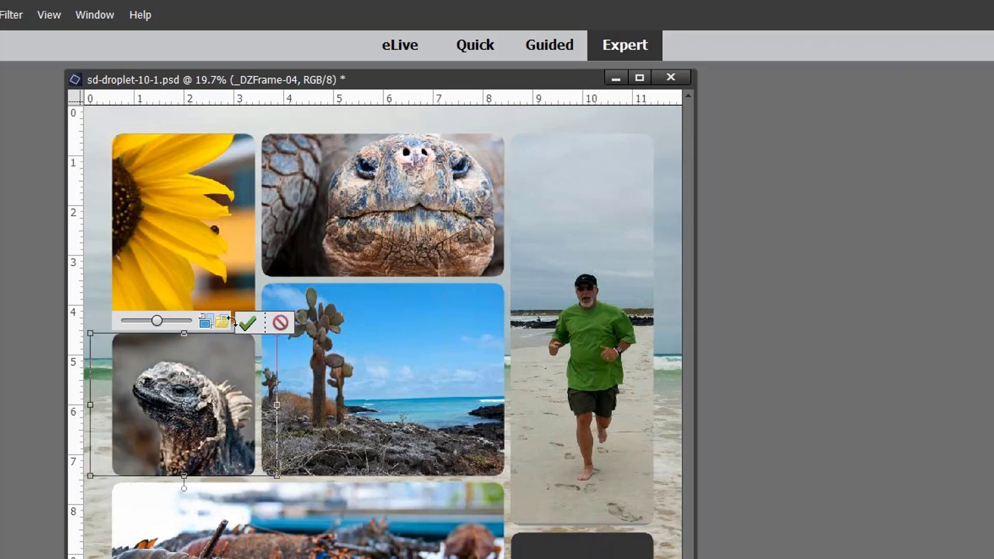
pyautogui.moveTo(157, 323)
pyautogui.mouseDown()
pyautogui.moveTo(174, 324)
pyautogui.moveTo(158, 320)
pyautogui.mouseUp()
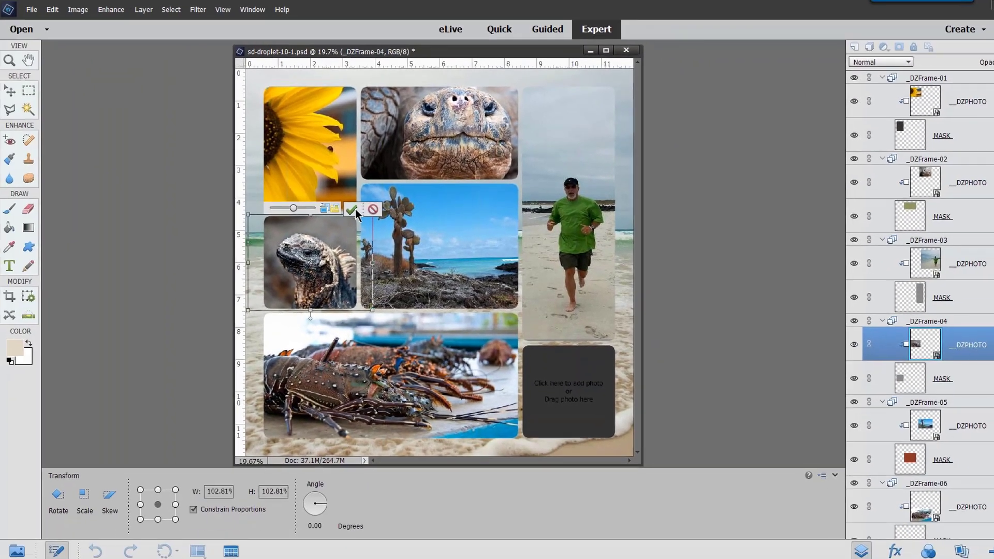
pyautogui.click(286, 280)
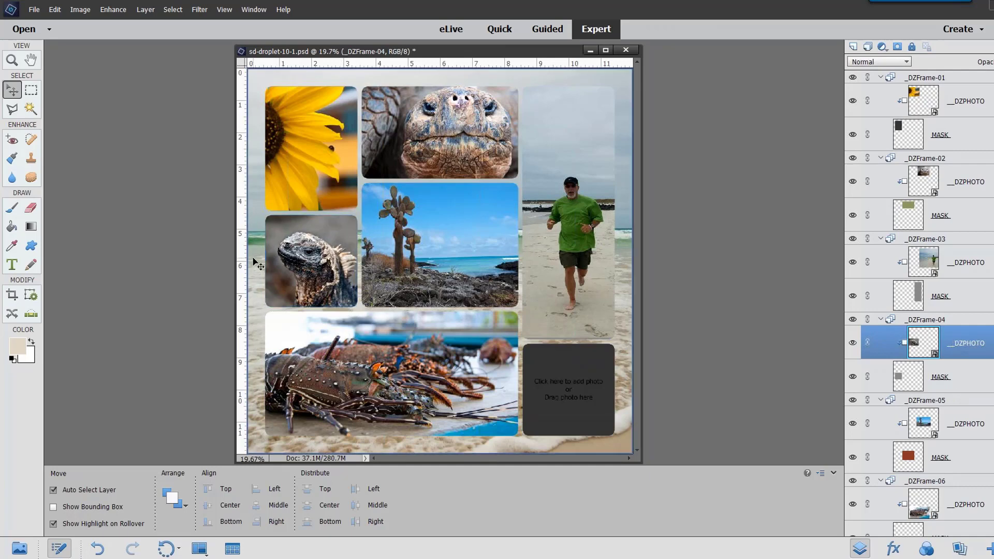
# Step: Flip the iguana photo's layer horizontally within its frame
pyautogui.click(54, 9)
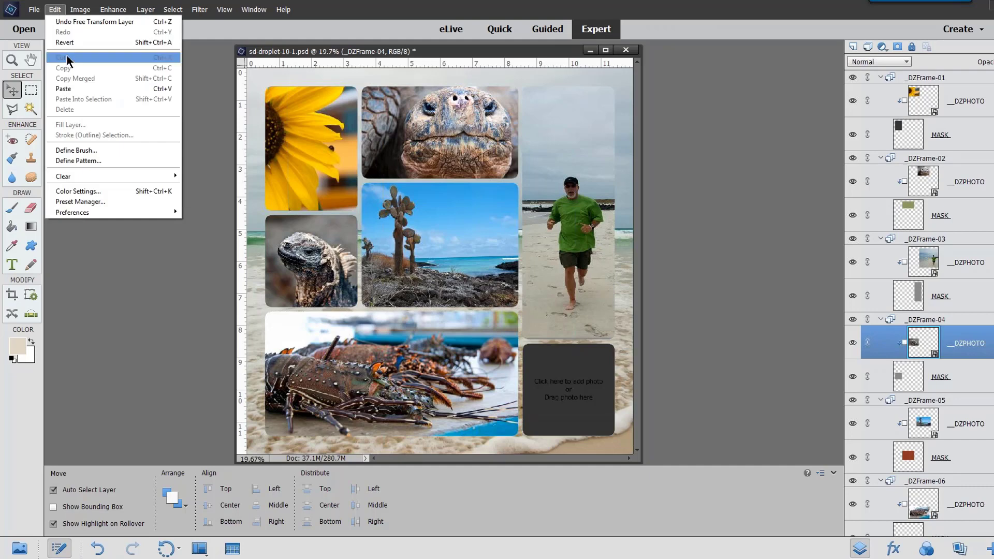
pyautogui.moveTo(80, 10)
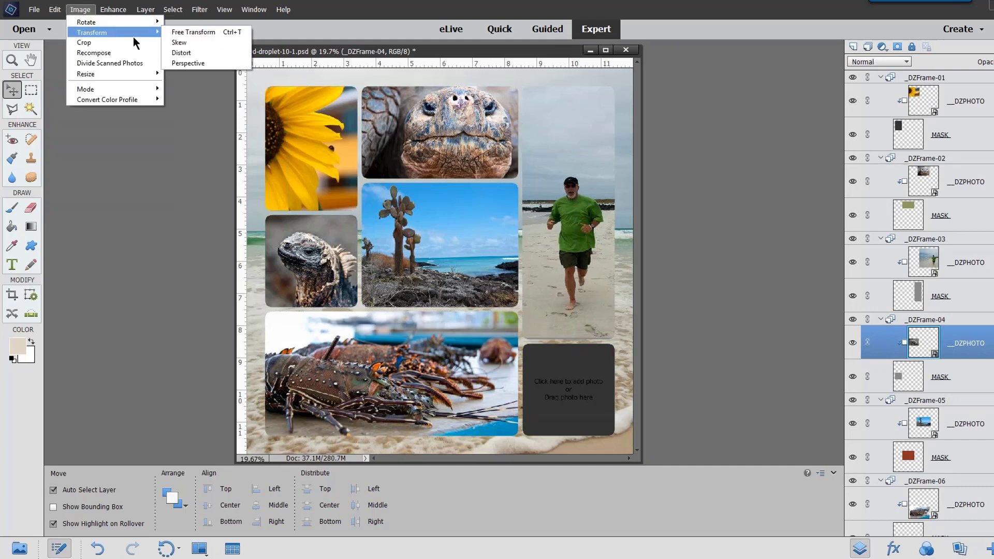
pyautogui.moveTo(143, 23)
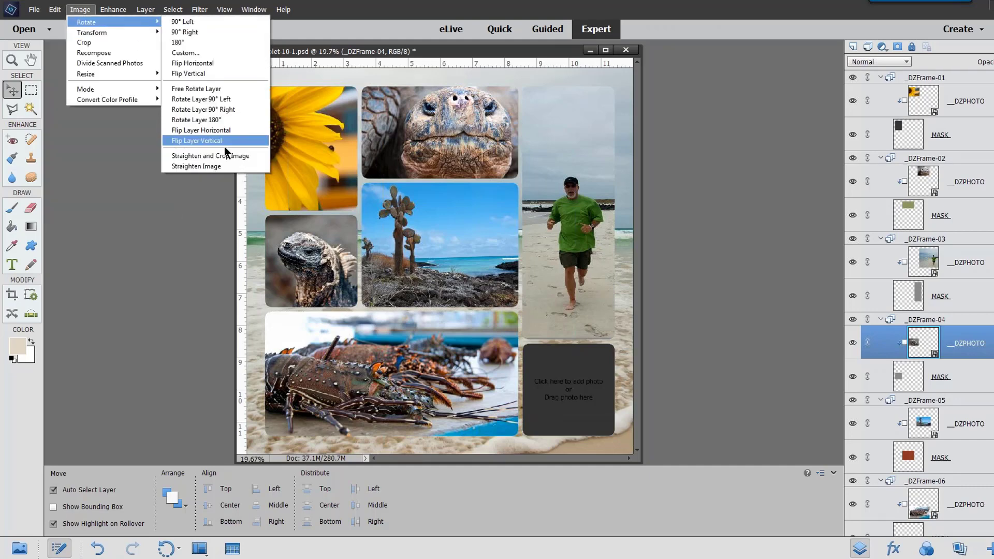
pyautogui.click(222, 132)
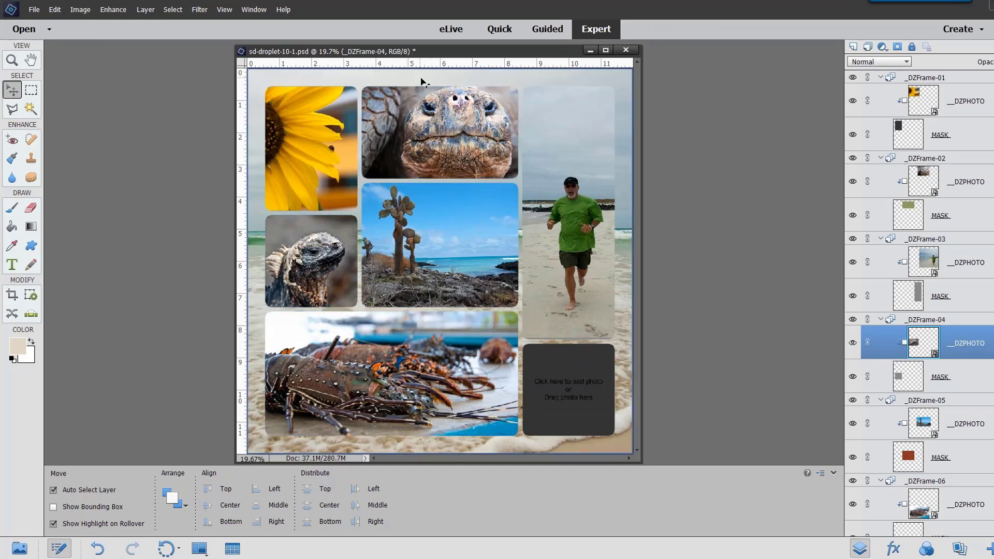
# Step: Replace the tortoise photo in the _DZFrame-02 frame with a photo from the NAODS-DropletClass folder
pyautogui.click(427, 128)
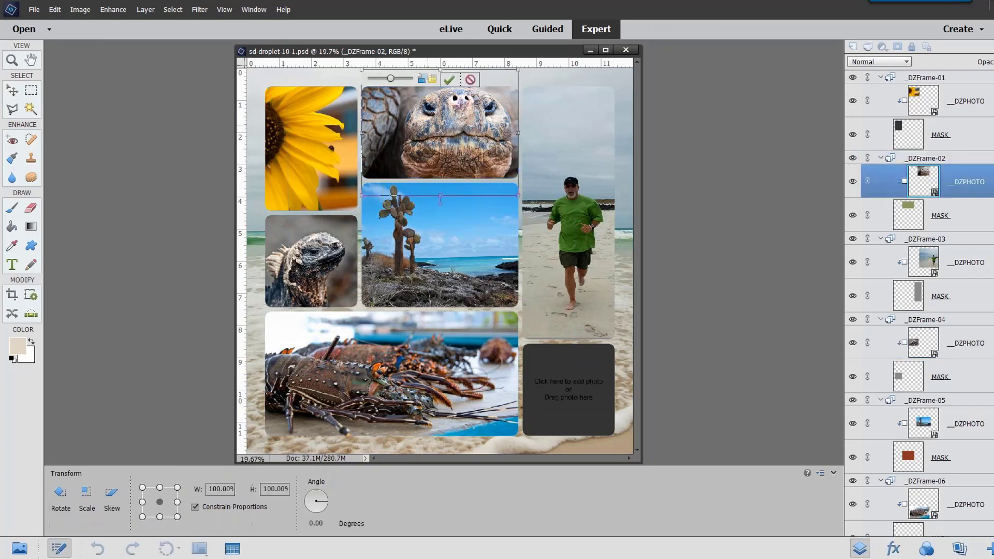
pyautogui.click(433, 78)
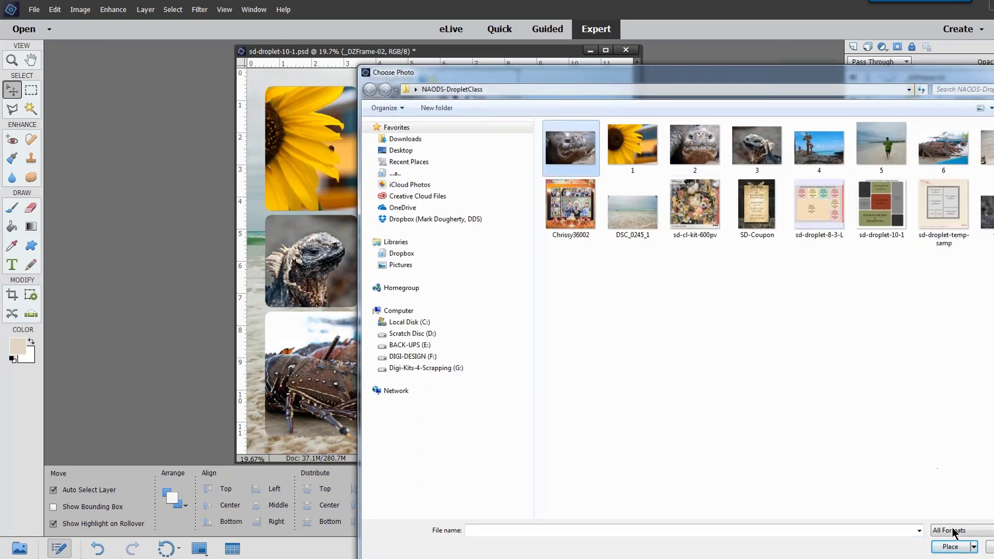
pyautogui.click(955, 548)
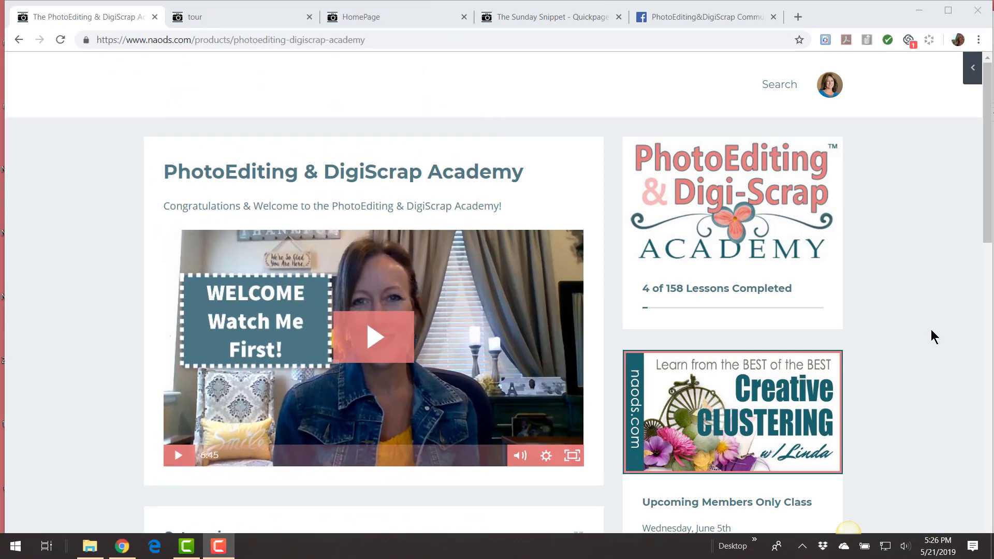
# Step: Switch to Chrome and open the 2017 Members Only Classes category on the PhotoEditing & DigiScrap Academy page
pyautogui.scroll(-12, 931, 330)
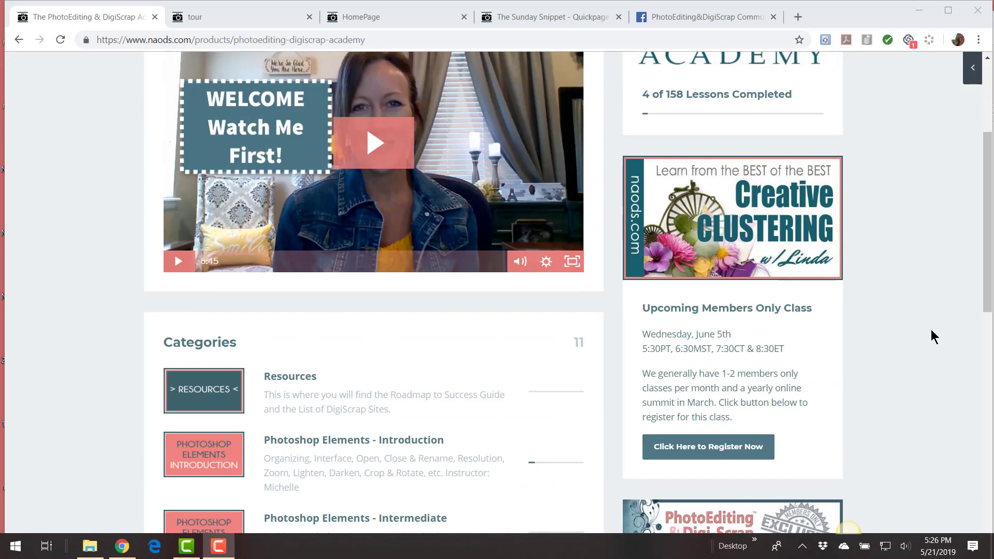
pyautogui.scroll(-3, 932, 332)
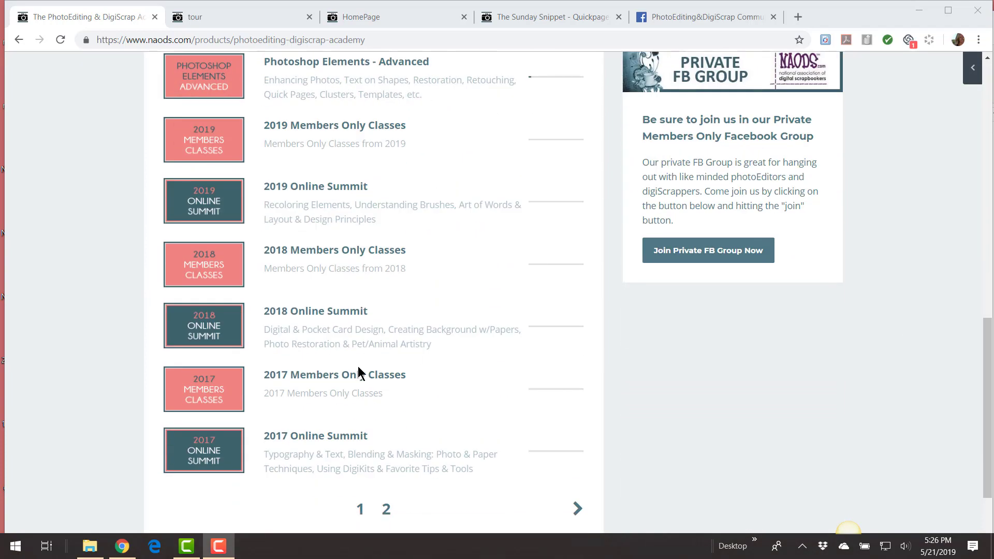
pyautogui.click(222, 393)
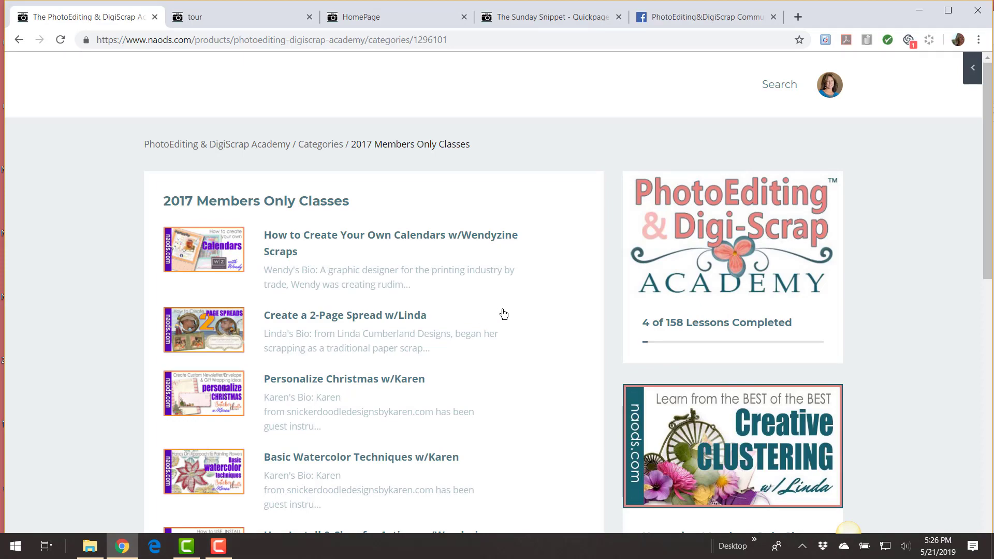
# Step: Go to page 2 of the 2017 Members Only Classes and locate the Click & Add Droplets class
pyautogui.scroll(-10, 504, 313)
pyautogui.scroll(-3, 504, 313)
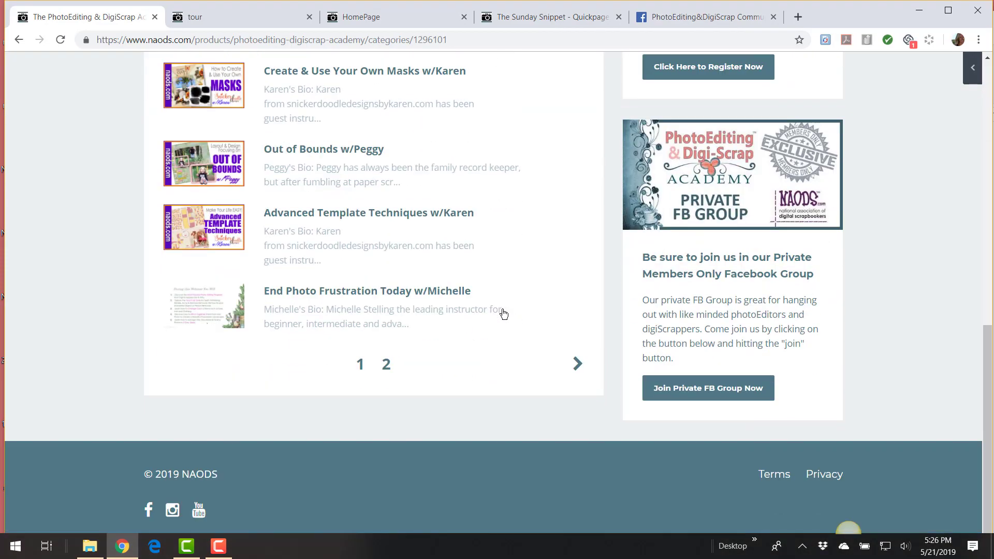
pyautogui.click(387, 366)
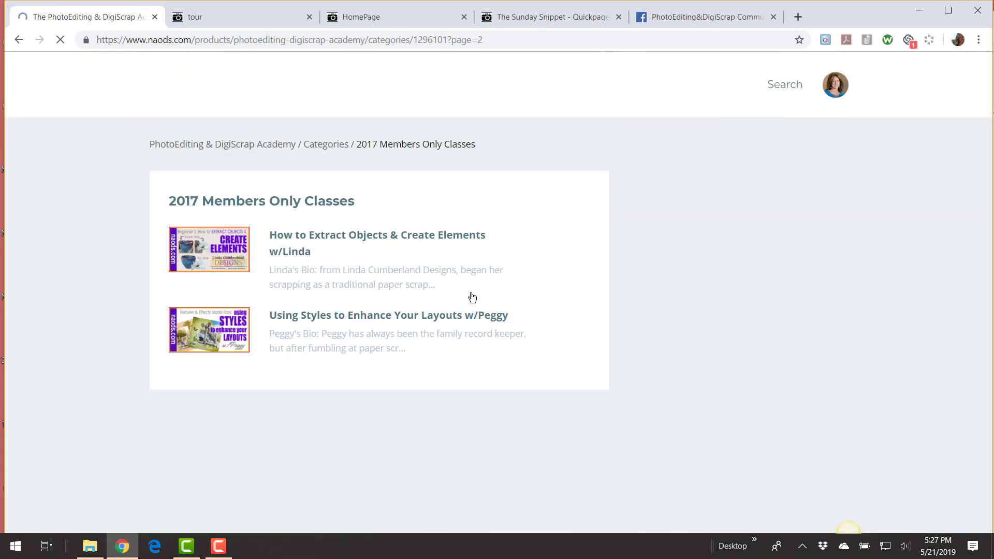
pyautogui.scroll(-7, 471, 295)
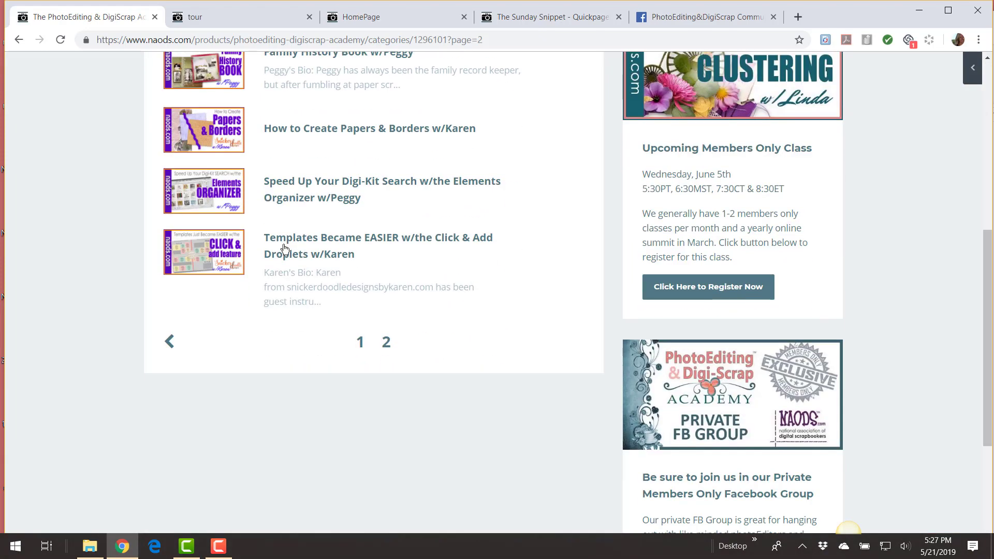